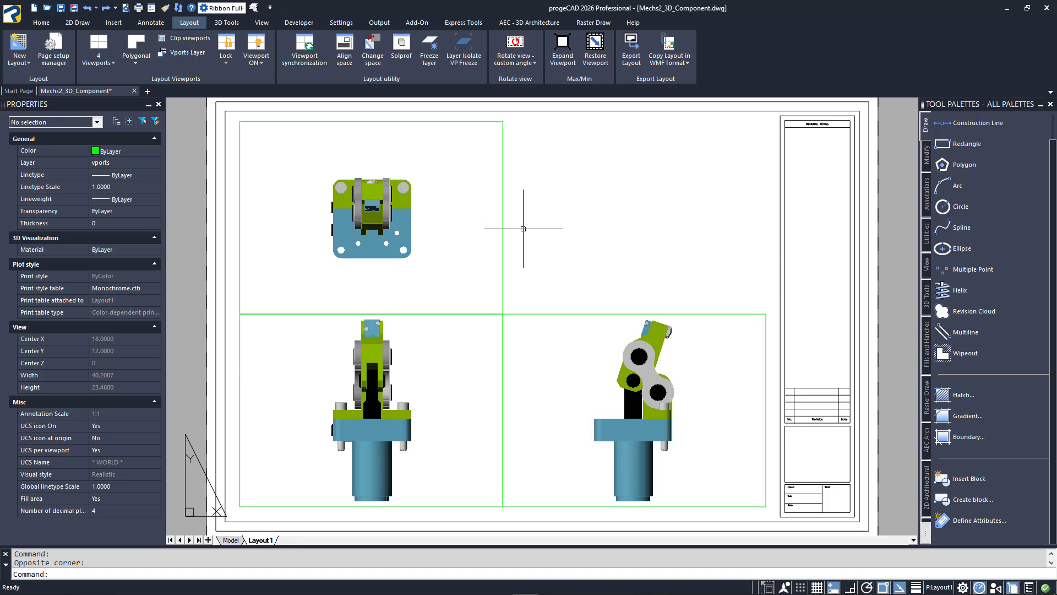
# - Make Dims the current layer from the Home tab's Layers list
pyautogui.click(41, 22)
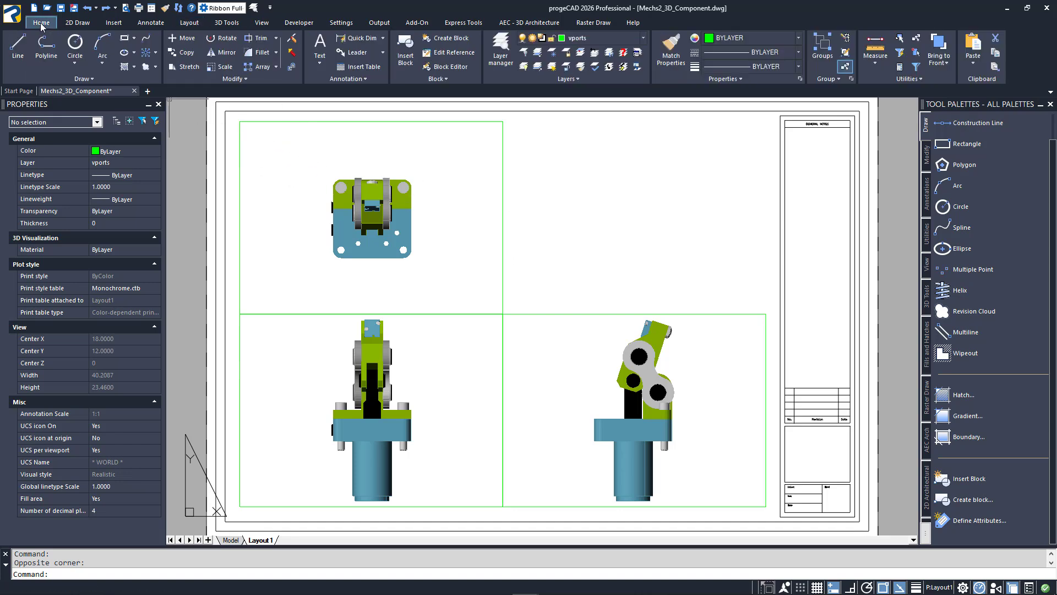
pyautogui.click(643, 38)
pyautogui.click(623, 70)
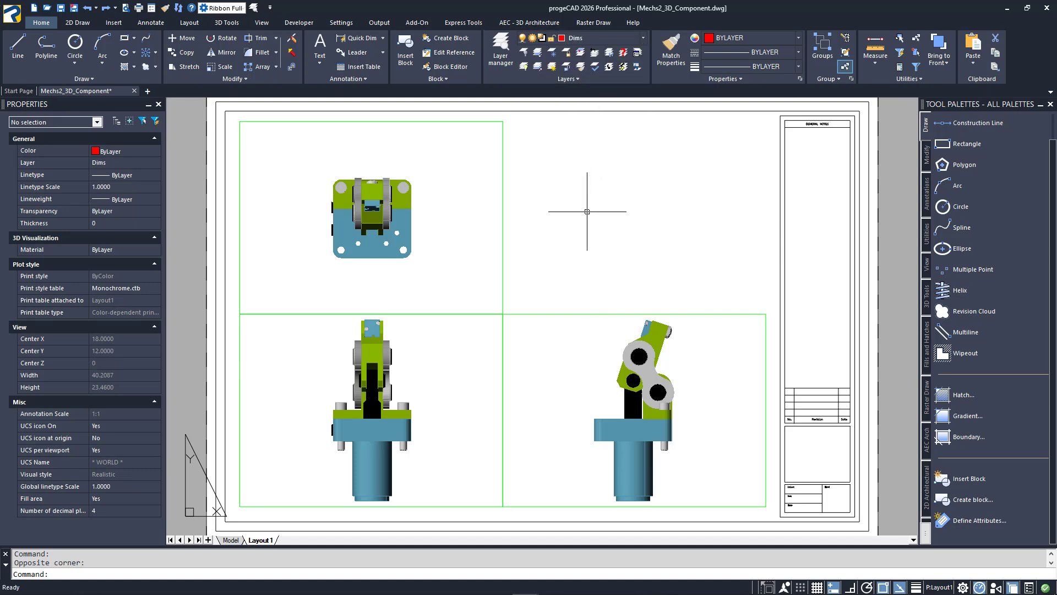
# - Set progeCAD - Layout as the current dimension style in the Dimension Styles Manager
pyautogui.click(158, 23)
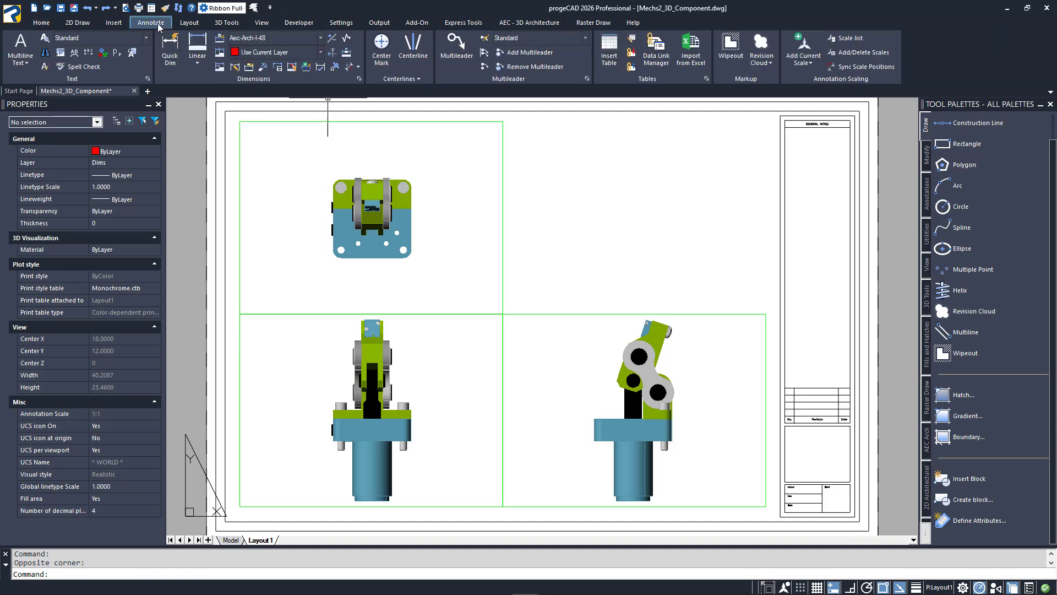
pyautogui.click(359, 79)
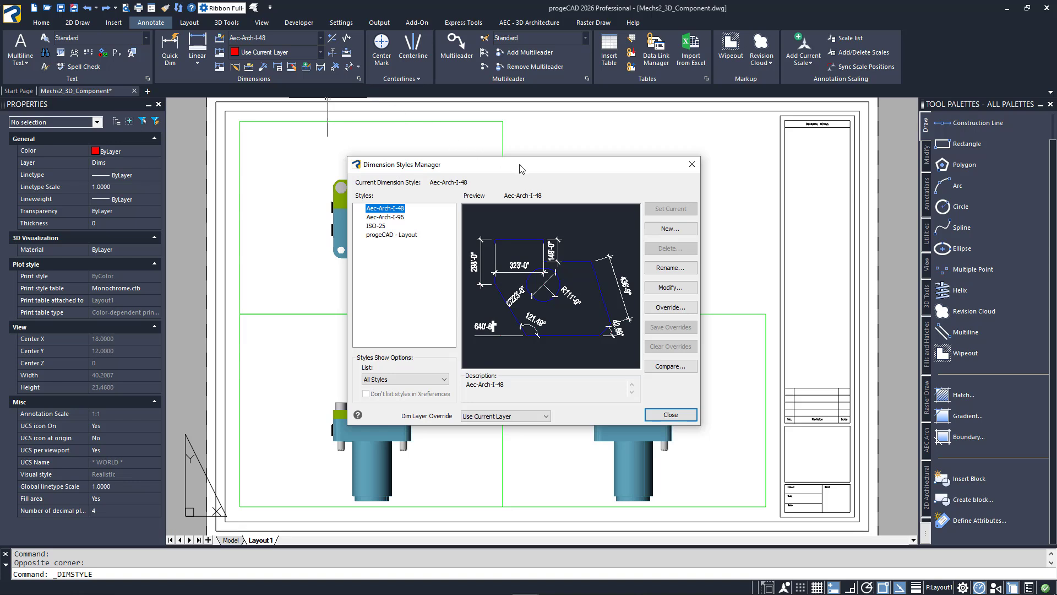
pyautogui.click(413, 235)
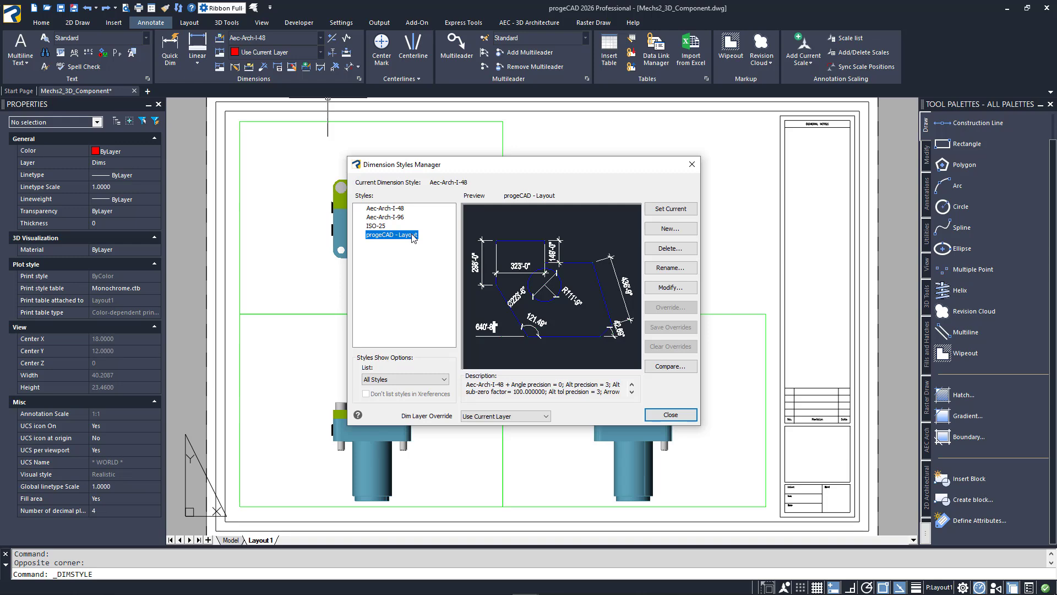
pyautogui.click(670, 211)
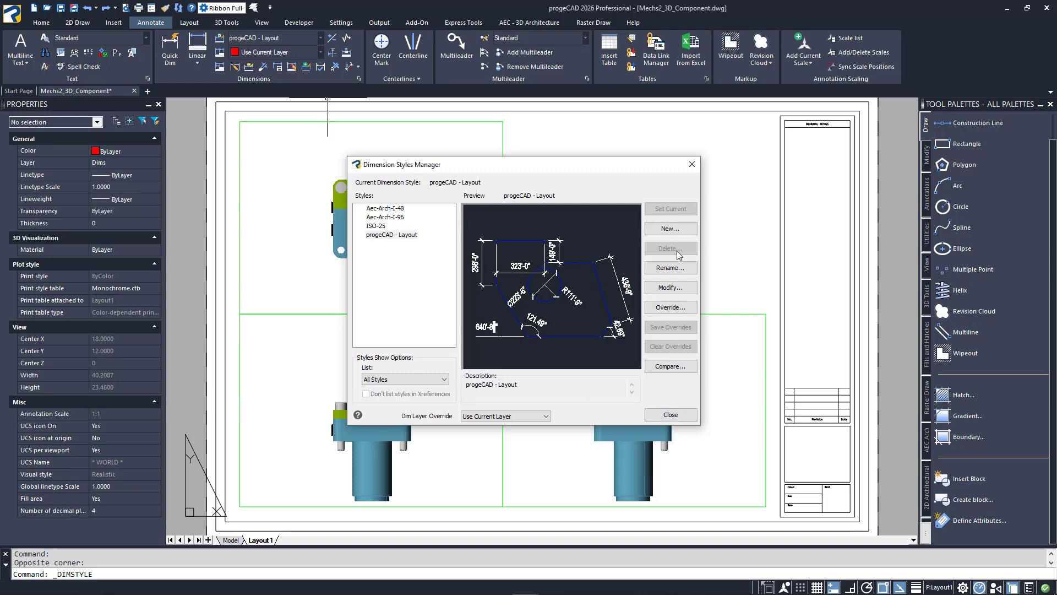
pyautogui.click(671, 414)
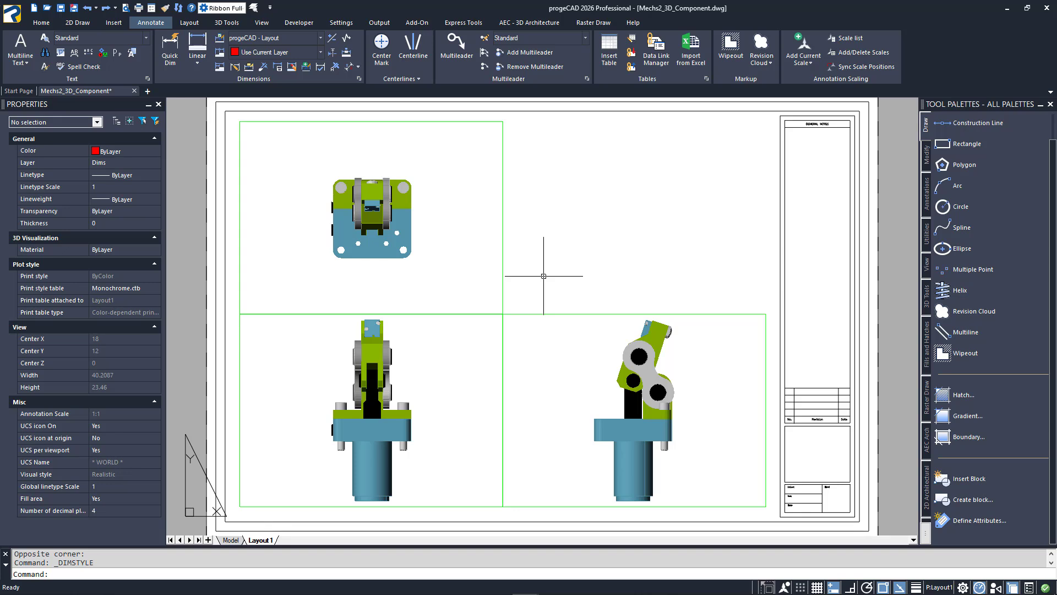
# - Add the 125 width dimension above and the 125 height dimension left of the top view
pyautogui.scroll(6, 388, 218)
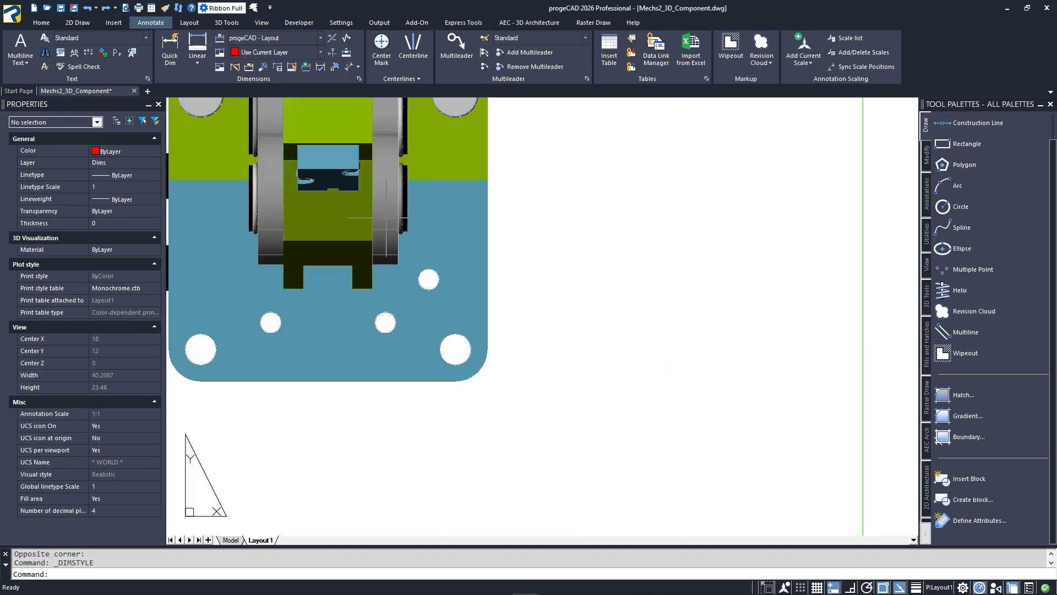
pyautogui.scroll(-3, 398, 221)
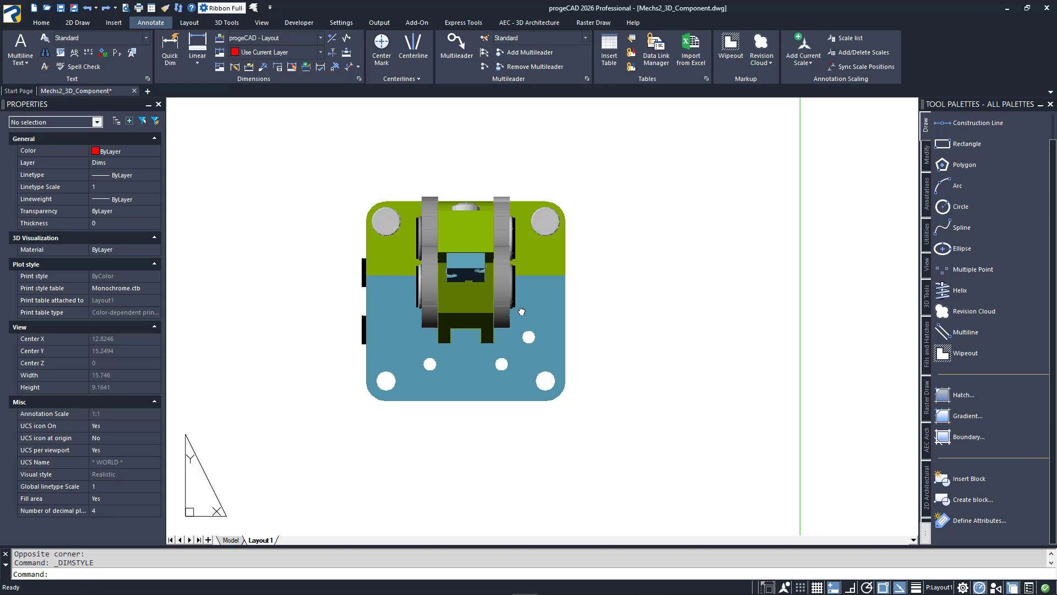
pyautogui.click(197, 47)
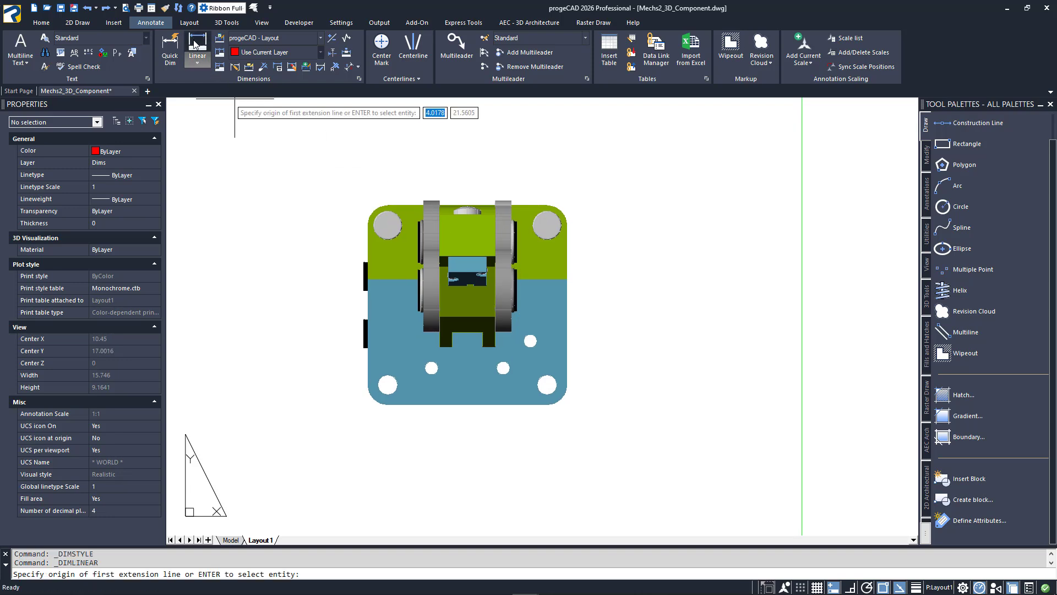
pyautogui.click(368, 225)
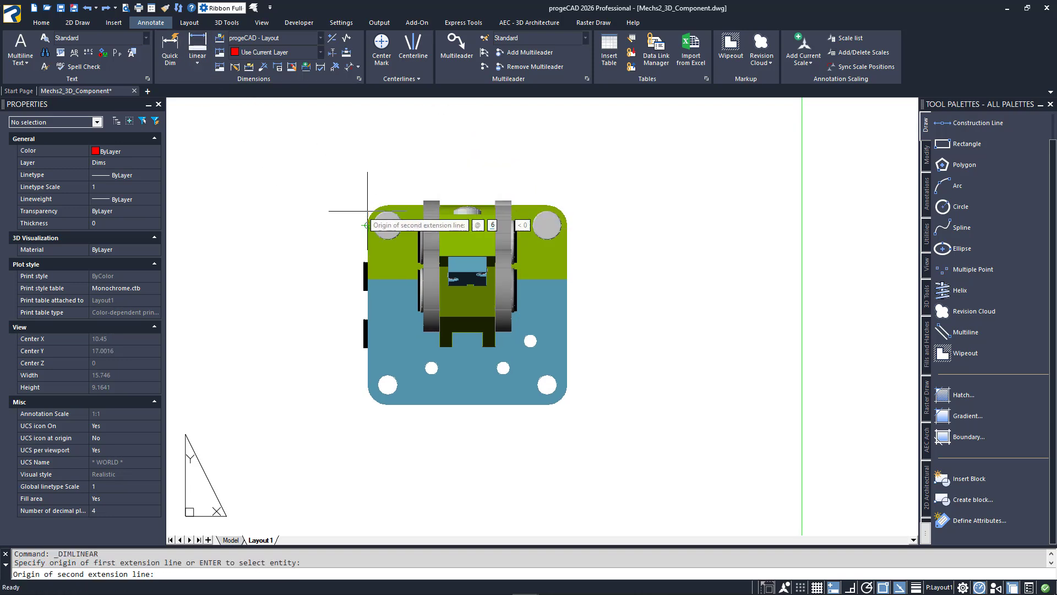
pyautogui.click(571, 225)
pyautogui.click(479, 165)
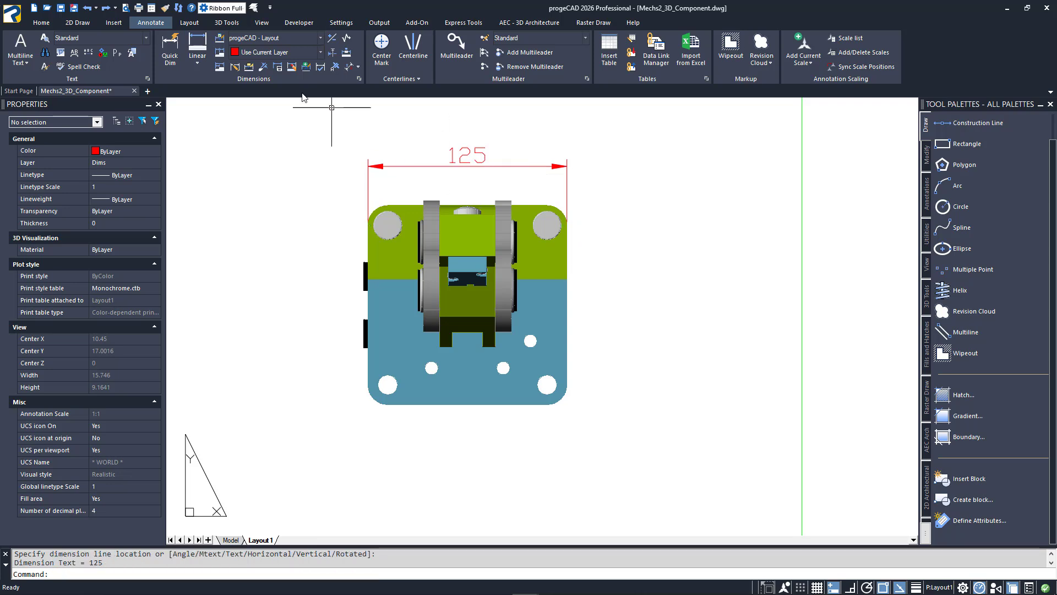
pyautogui.click(200, 48)
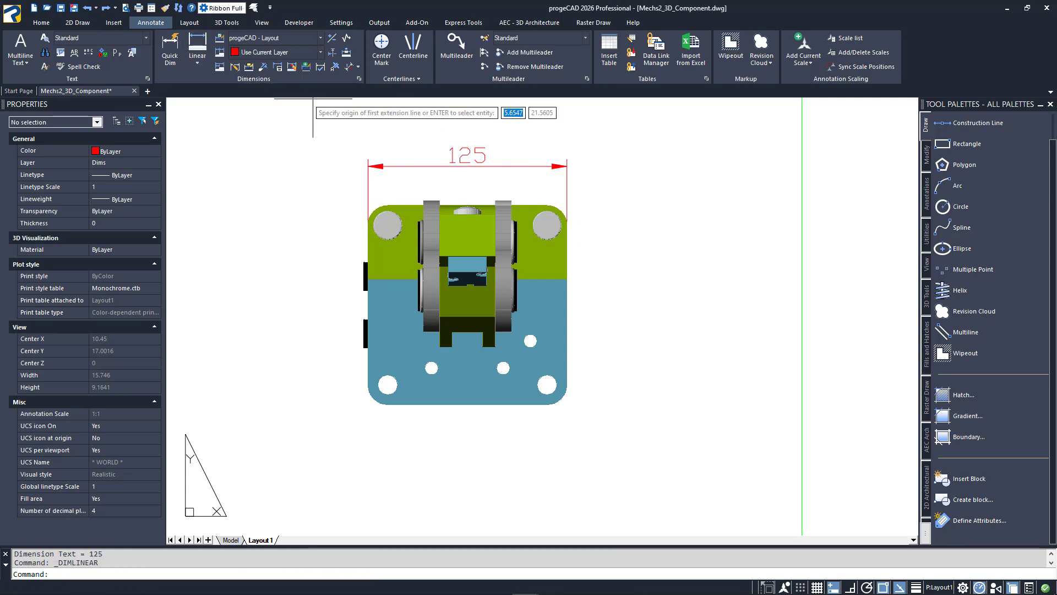
pyautogui.click(388, 205)
pyautogui.click(380, 406)
pyautogui.click(323, 386)
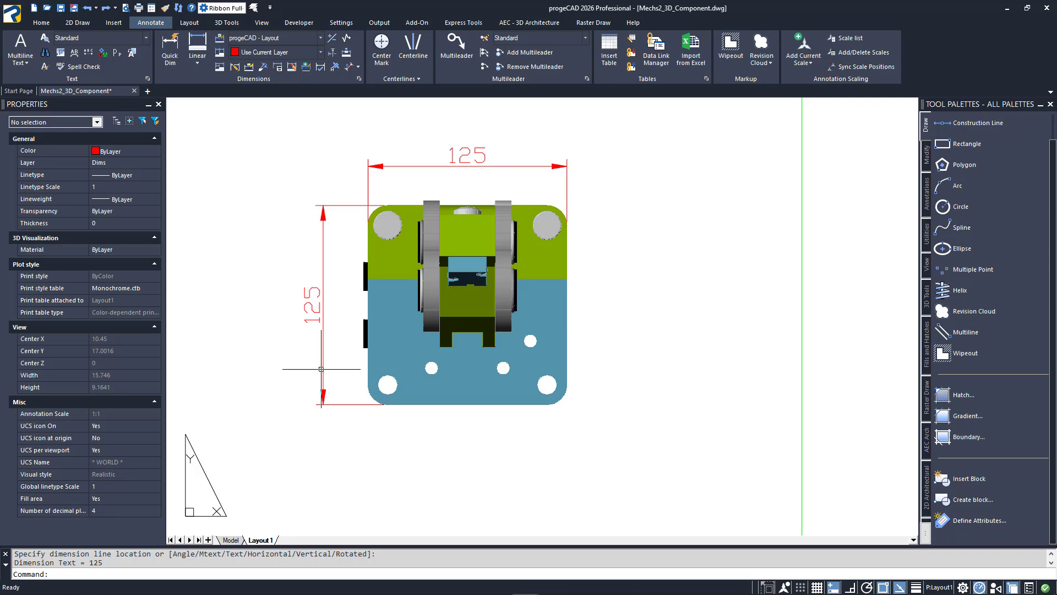
# - Add a 12.5 linear dimension from the top edge to the top-right hole, right of the part
pyautogui.press('Return')
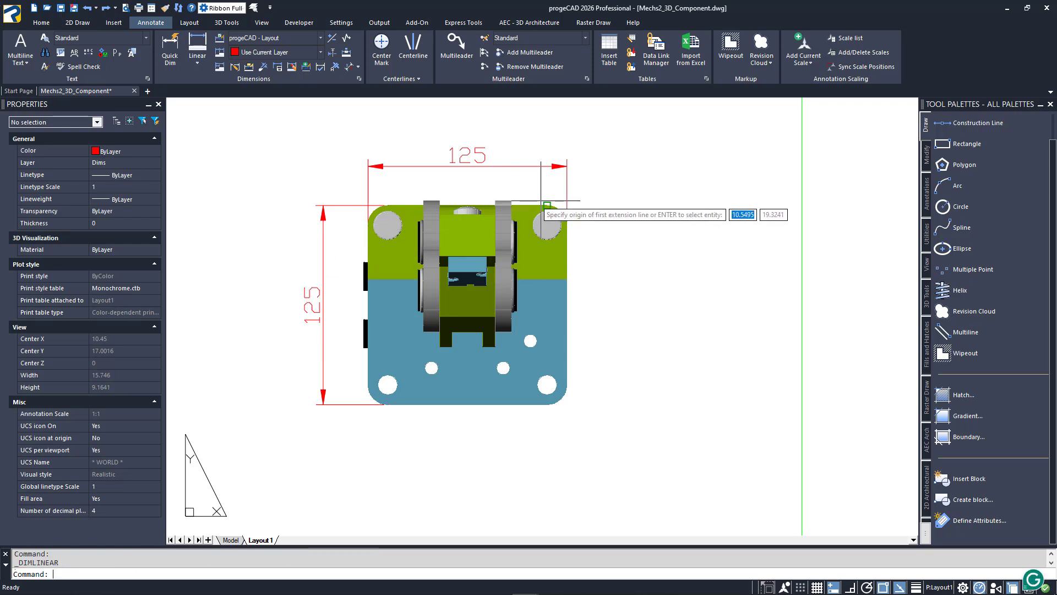
pyautogui.click(544, 205)
pyautogui.click(548, 226)
pyautogui.click(608, 234)
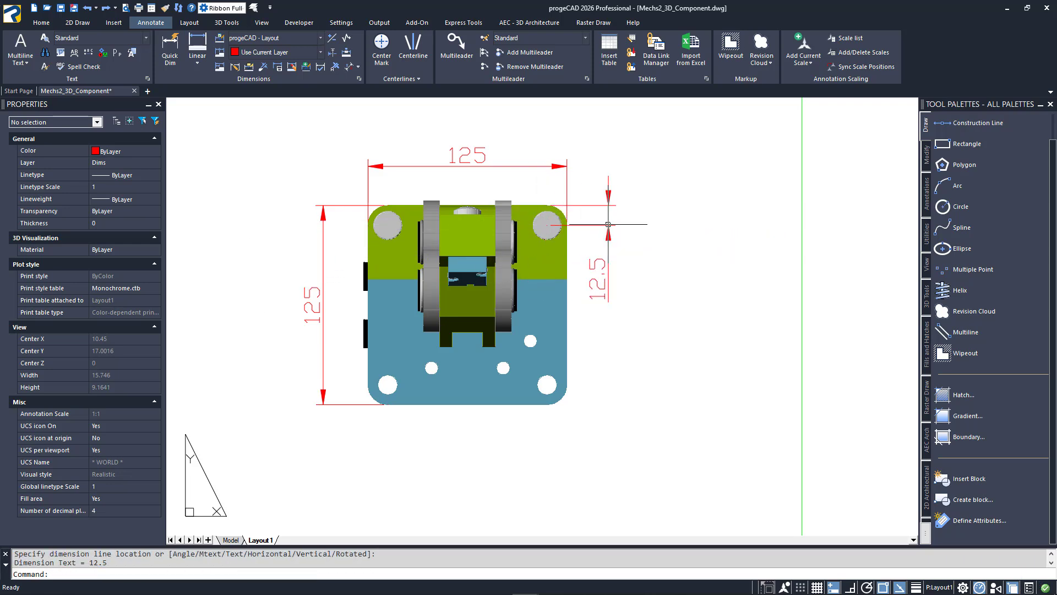
# - Add baseline dimensions 85, 102, 112.5 and 125 from the 12.5 dimension
pyautogui.click(219, 67)
pyautogui.click(531, 340)
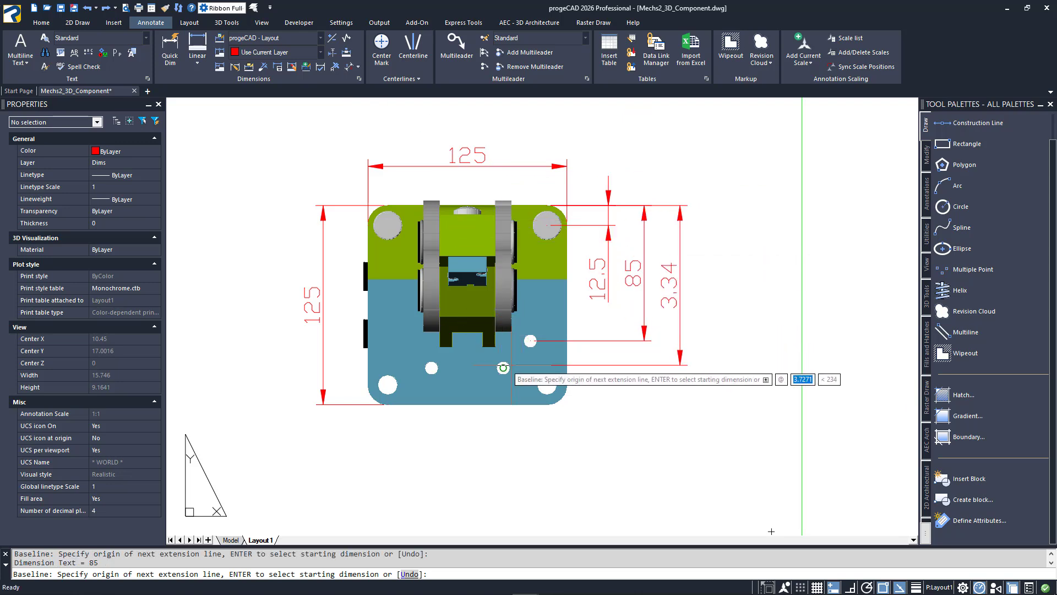
pyautogui.click(503, 368)
pyautogui.click(548, 384)
pyautogui.click(545, 405)
pyautogui.press('Return')
pyautogui.press('Return')
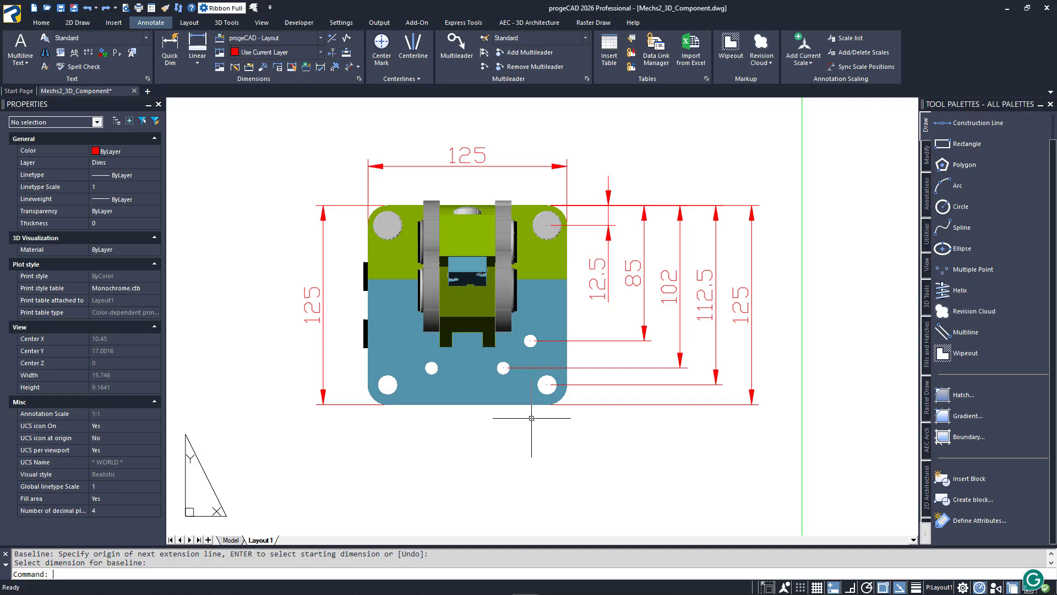
# - Dimension the robot's front view with a vertical 290.31 height from top to base, placed at right
pyautogui.write('z')
pyautogui.press('Return')
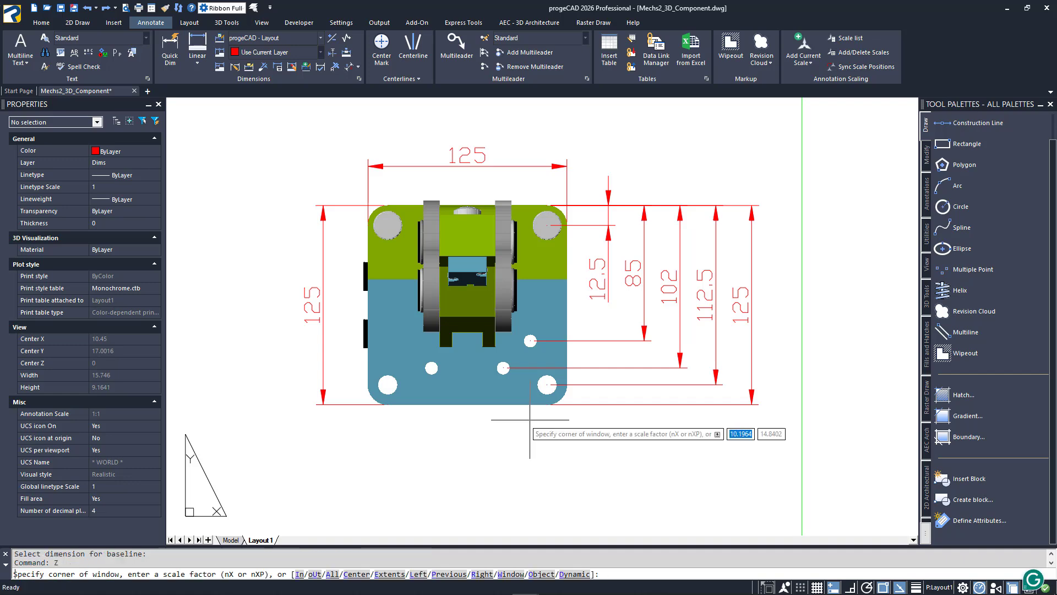
pyautogui.write('e')
pyautogui.press('Return')
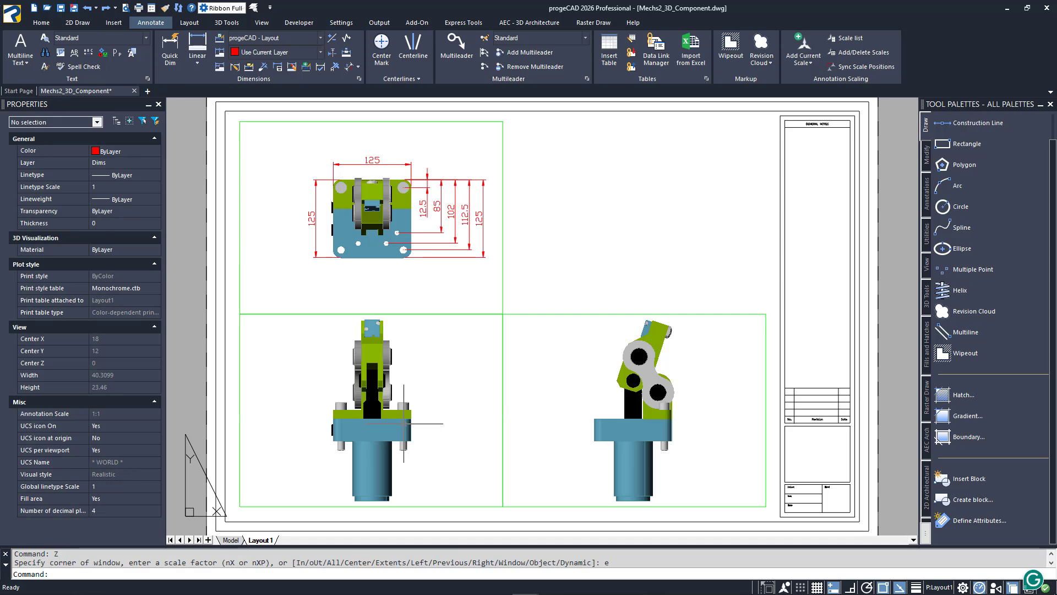
pyautogui.scroll(2, 432, 425)
pyautogui.scroll(2, 483, 308)
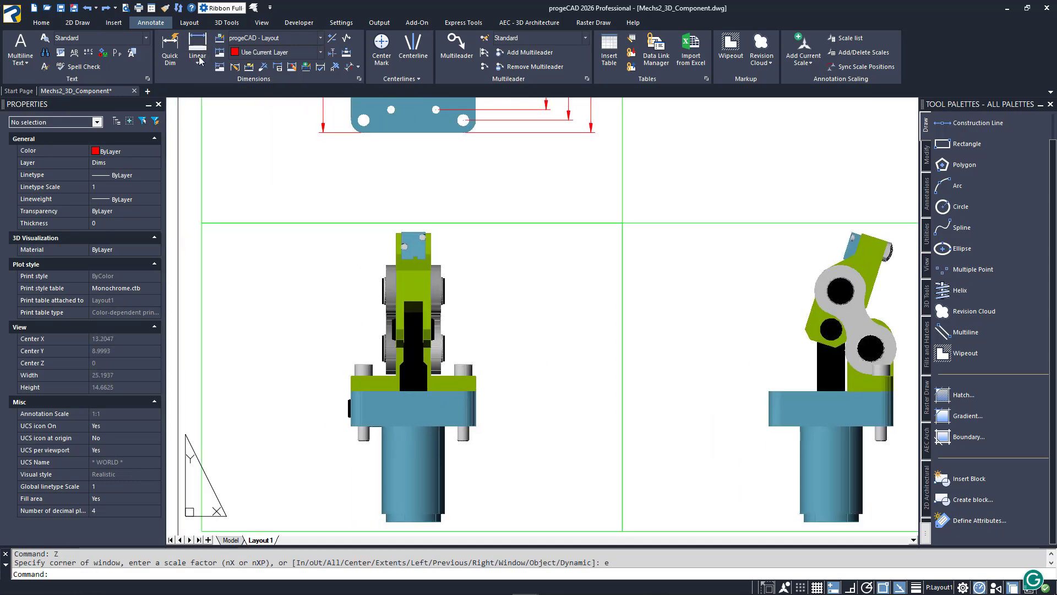
pyautogui.click(197, 50)
pyautogui.click(413, 232)
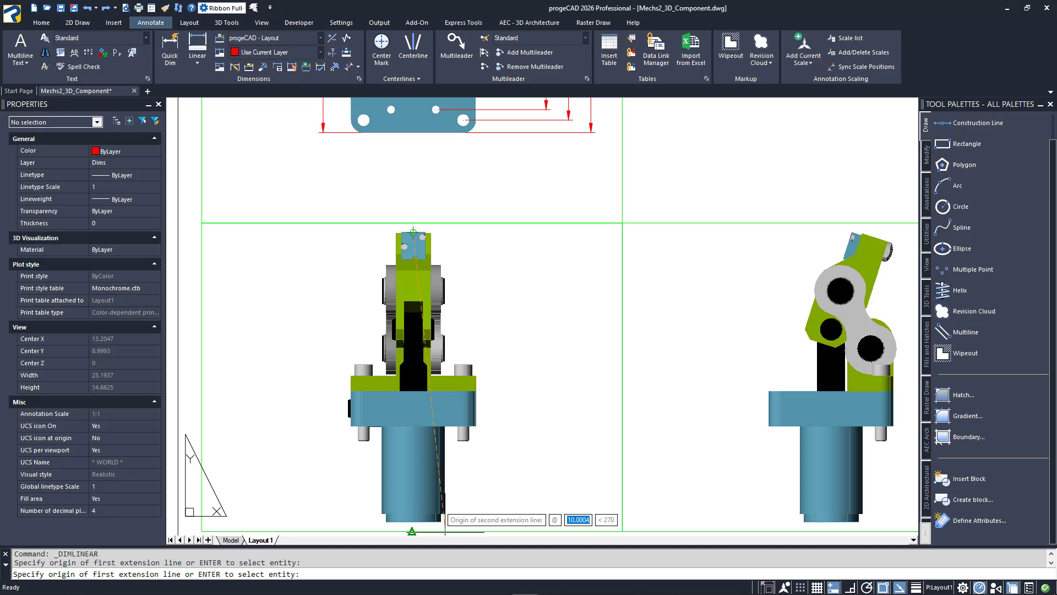
pyautogui.click(419, 521)
pyautogui.click(516, 510)
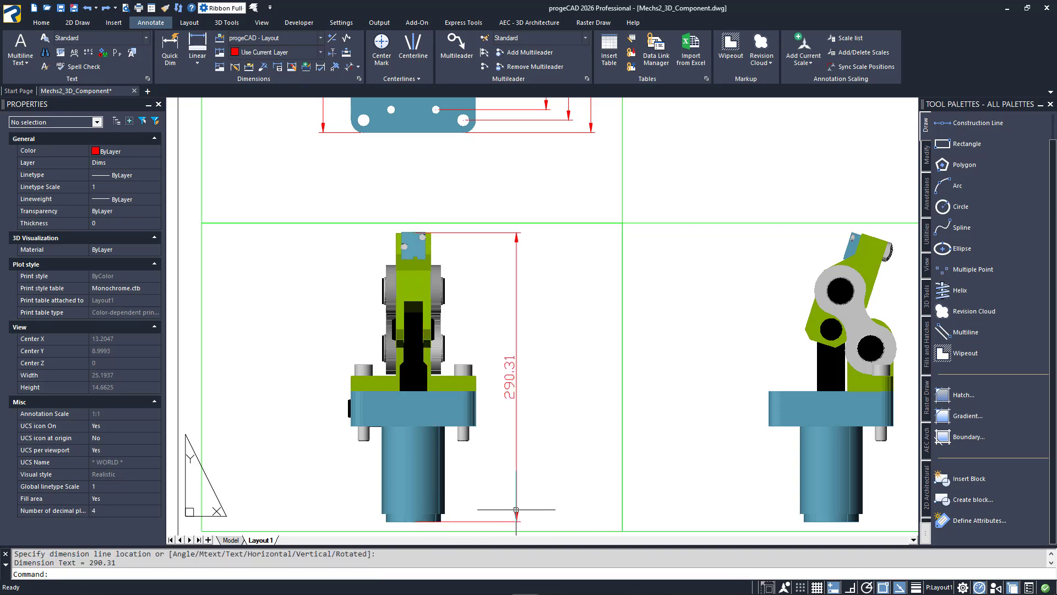
pyautogui.middleClick(706, 404)
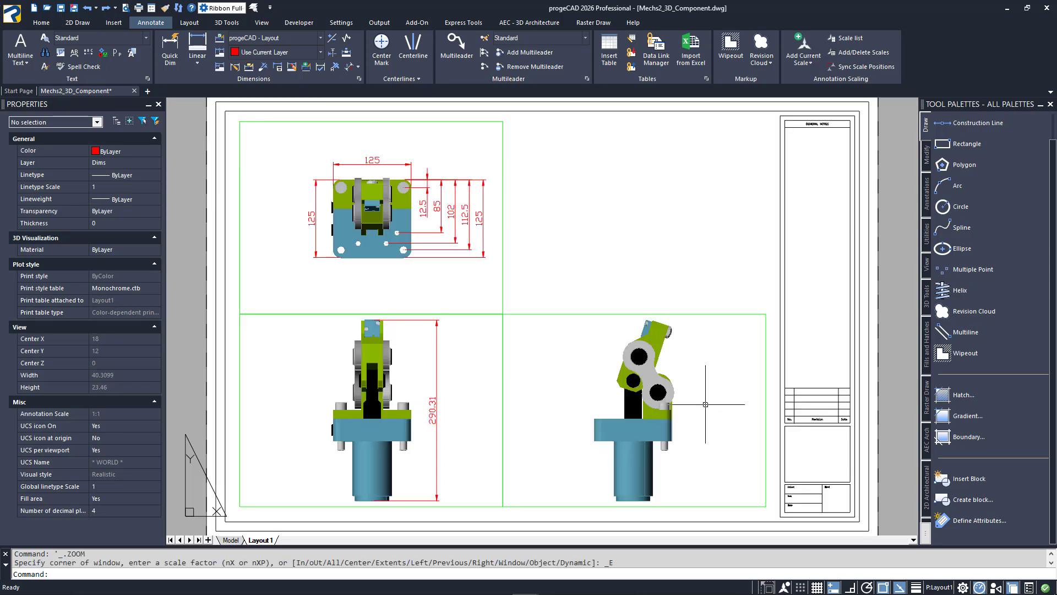
# - Undo an accidental pan in the top viewport, lock that viewport, and return to paper space
pyautogui.doubleClick(440, 290)
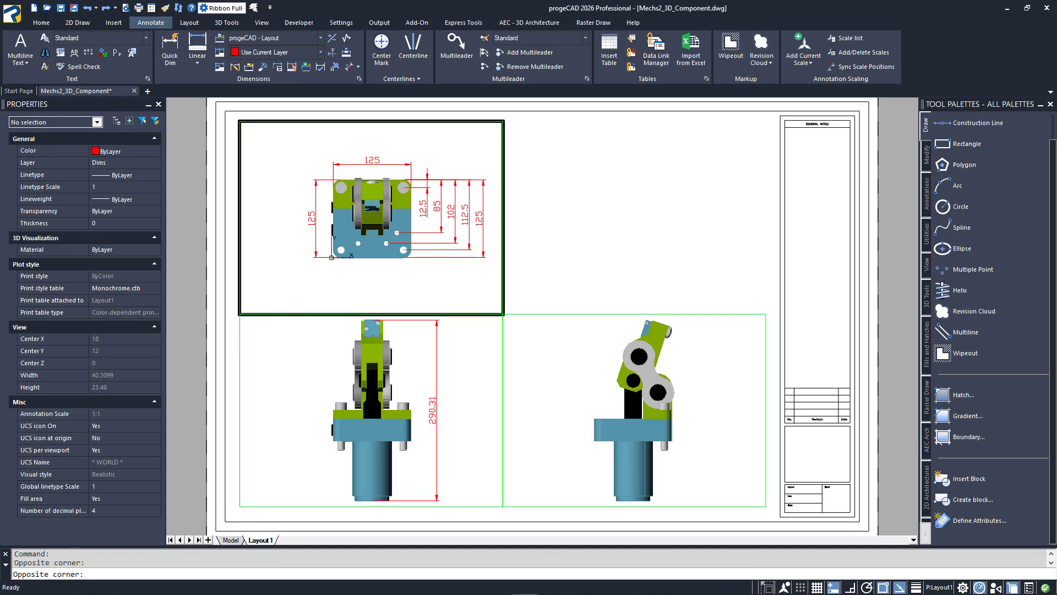
pyautogui.moveTo(444, 266); pyautogui.dragTo(442, 280, button='middle')
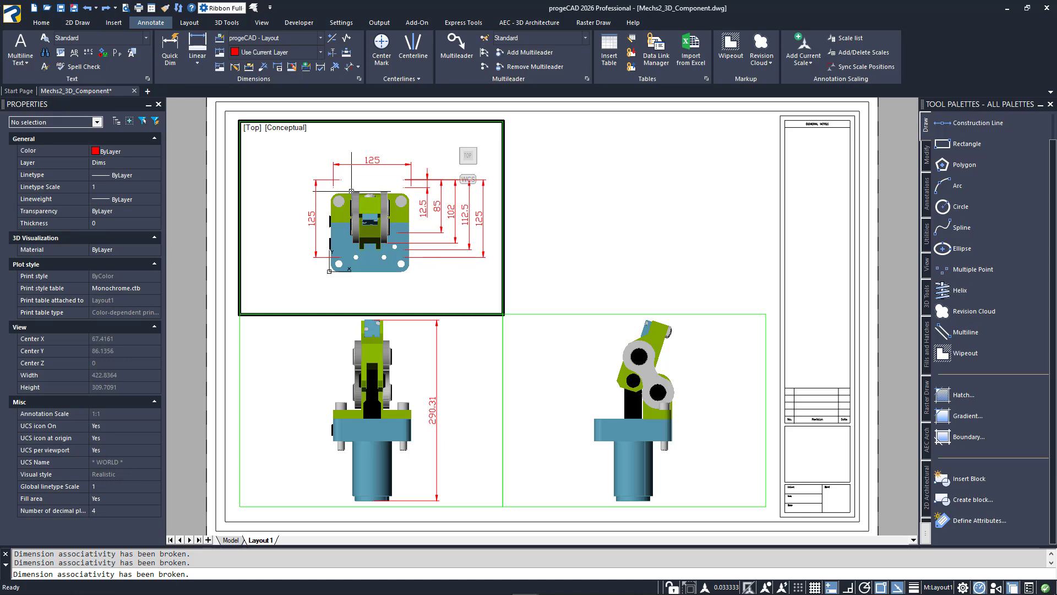
pyautogui.click(89, 8)
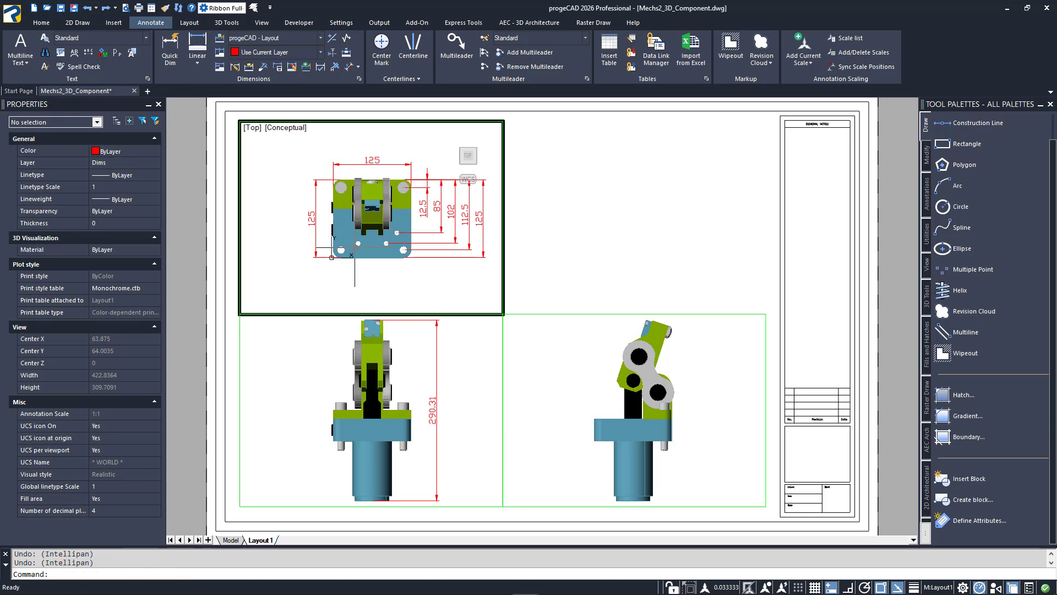
pyautogui.click(671, 588)
pyautogui.doubleClick(576, 261)
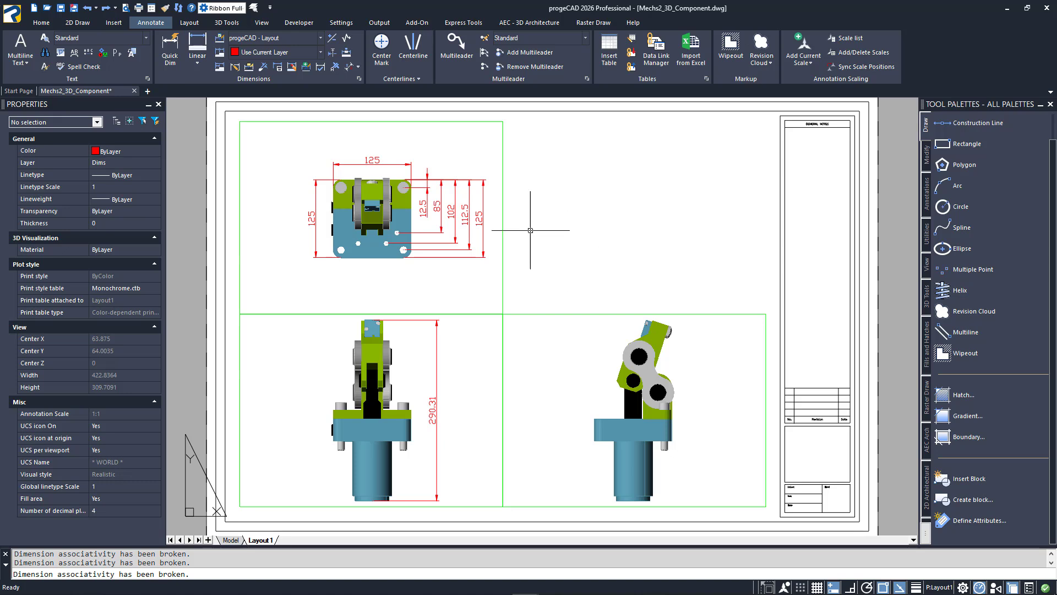
# - Apply the ProgeCAD page setup in the Print dialog
pyautogui.click(139, 10)
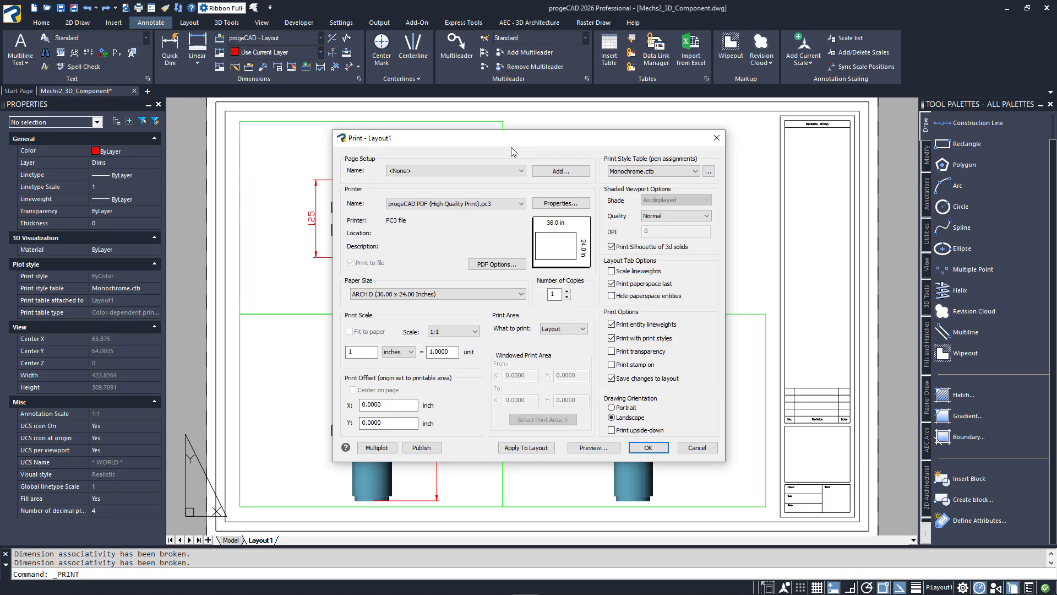
pyautogui.click(522, 171)
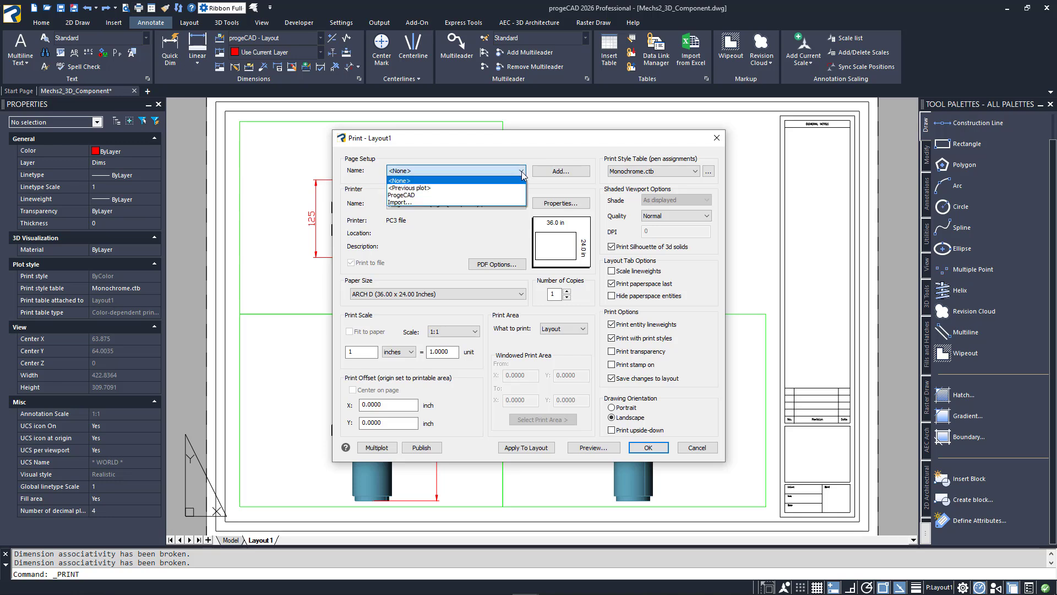
pyautogui.click(506, 196)
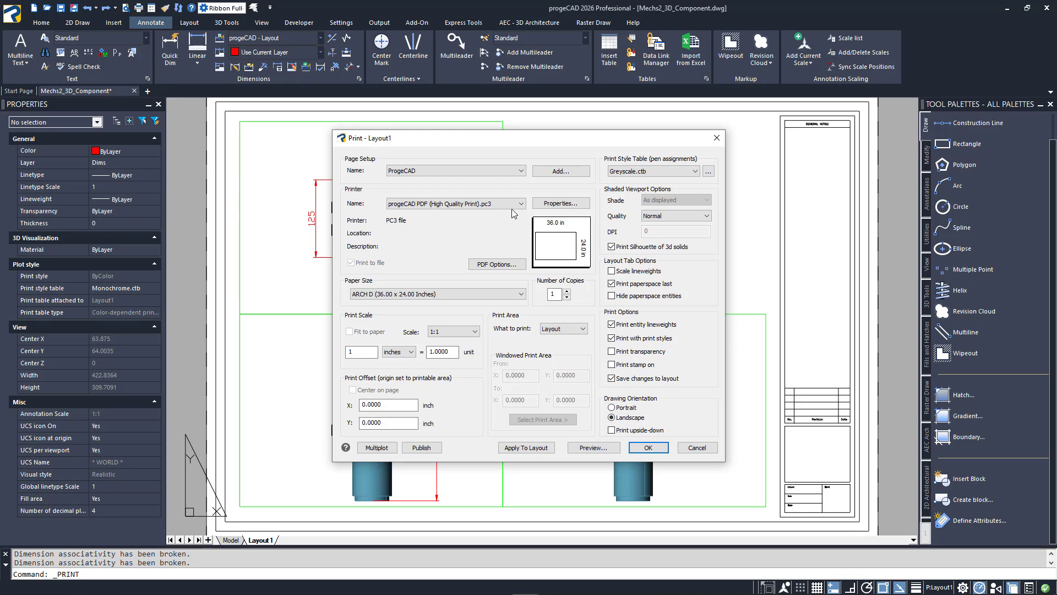
# - Keep the high-quality PDF printer, ARCH D paper and Layout print area, and choose Greyscale.ctb
pyautogui.click(521, 204)
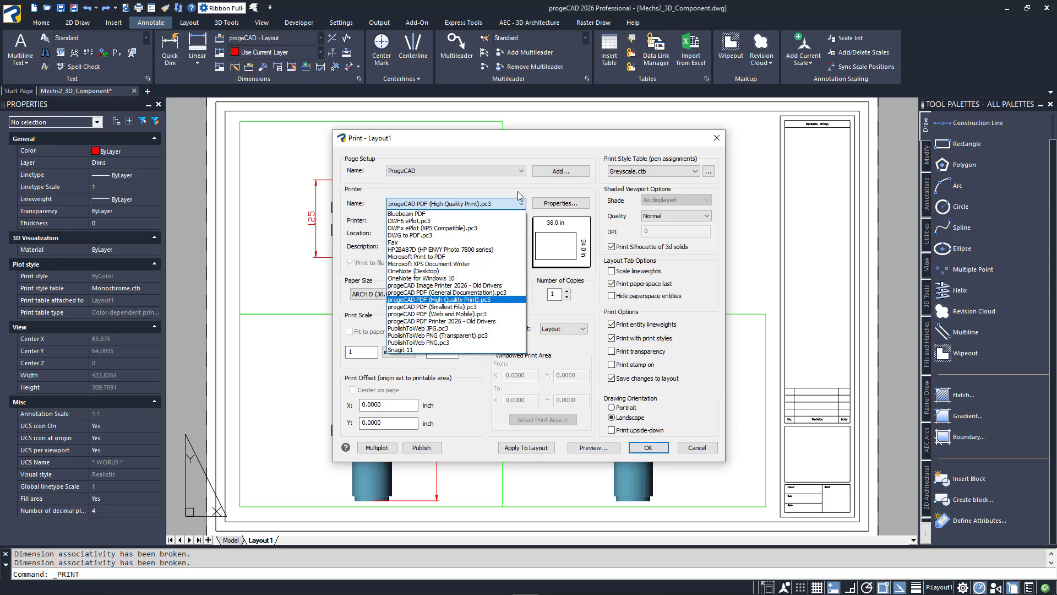
pyautogui.click(521, 204)
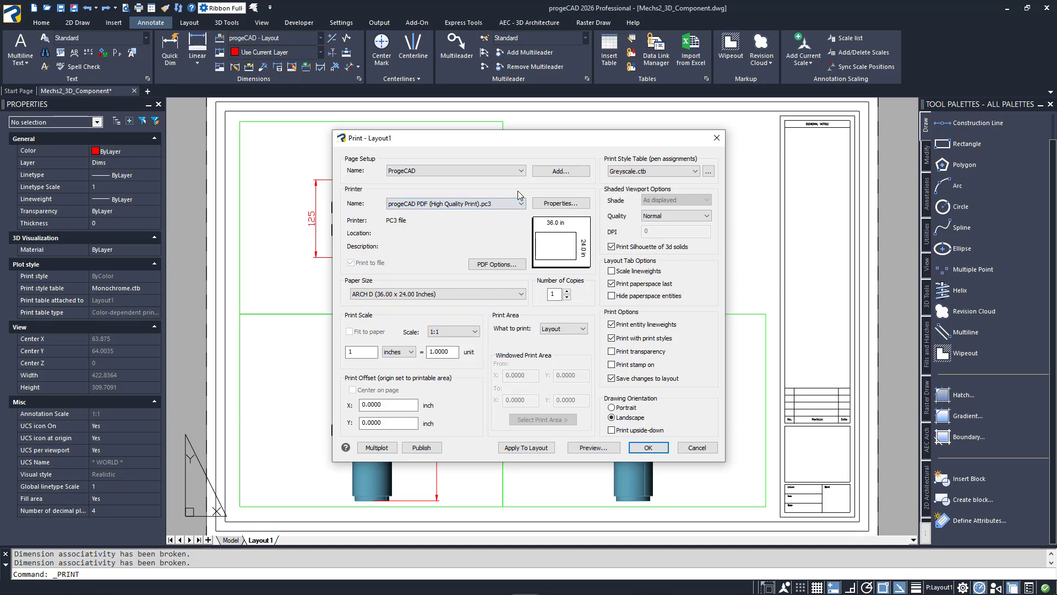
pyautogui.click(521, 295)
pyautogui.click(521, 294)
pyautogui.click(571, 329)
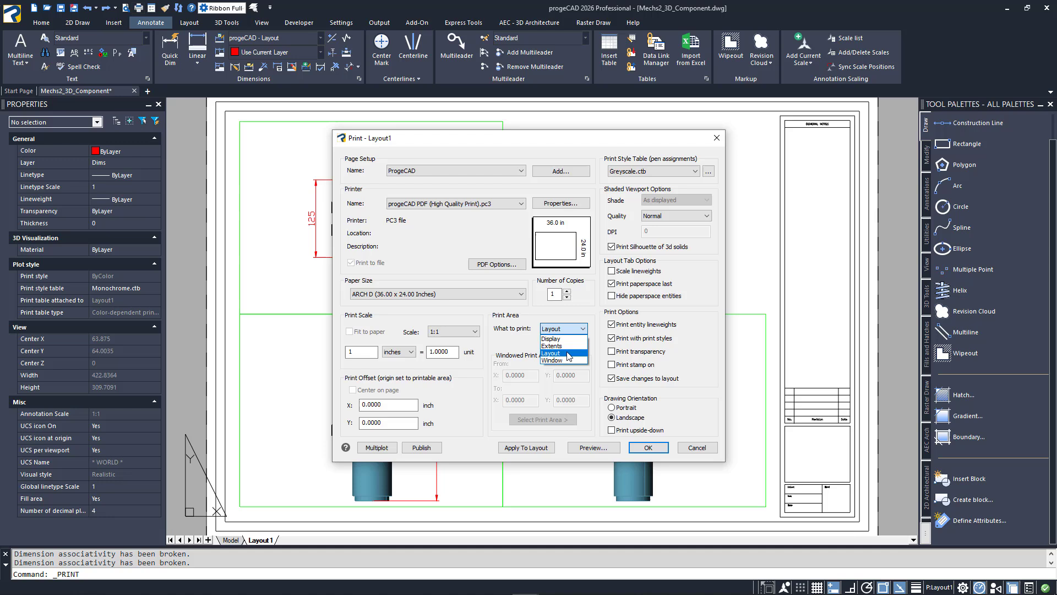
pyautogui.click(563, 362)
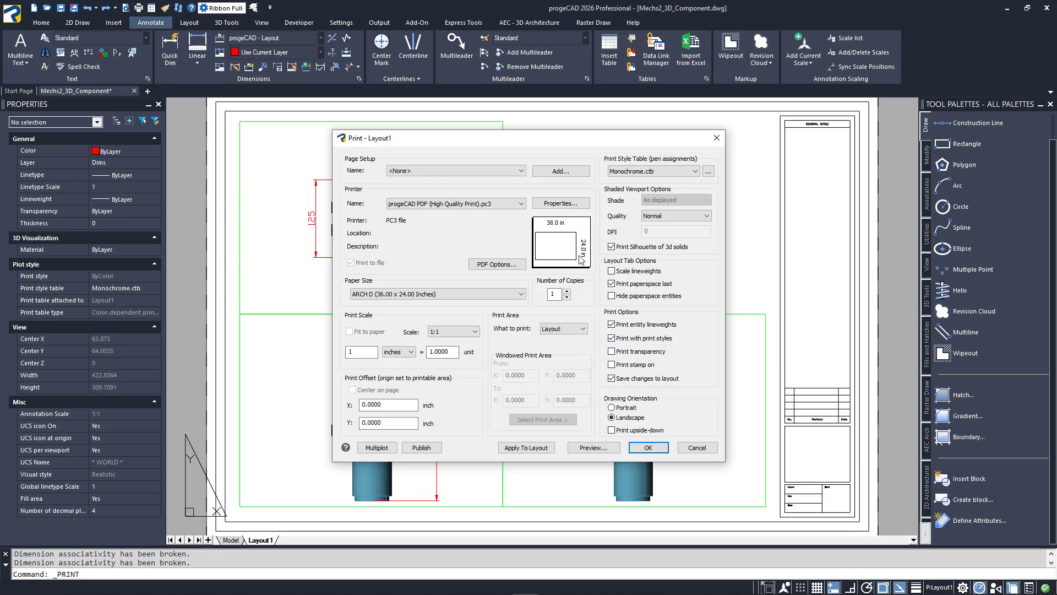
pyautogui.click(682, 175)
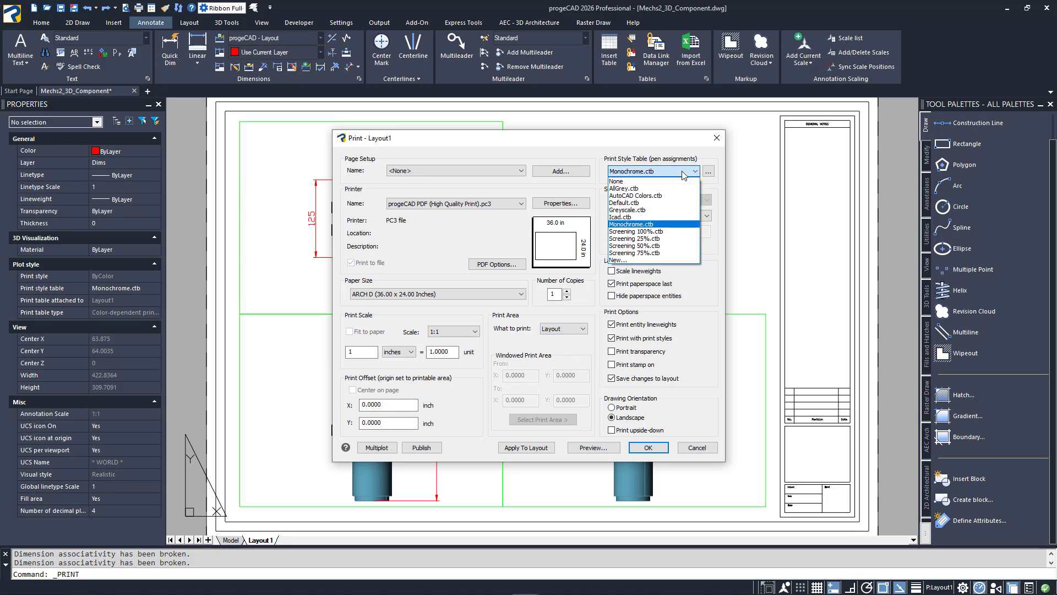
pyautogui.click(670, 215)
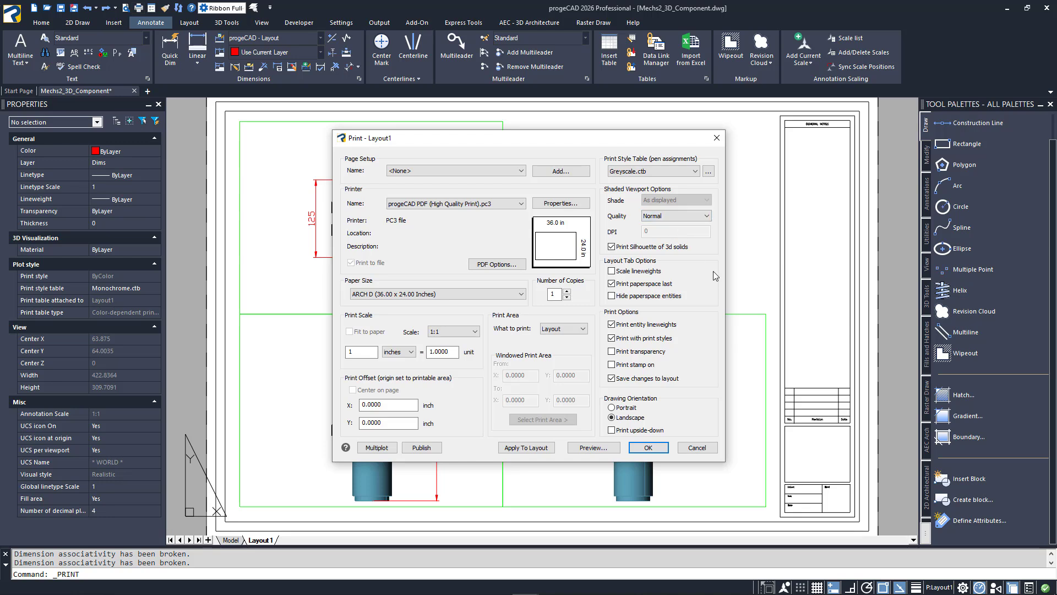
# - Preview the sheet, then print it to Mechs2_3D_Component-Layout1.pdf under the default name
pyautogui.click(594, 447)
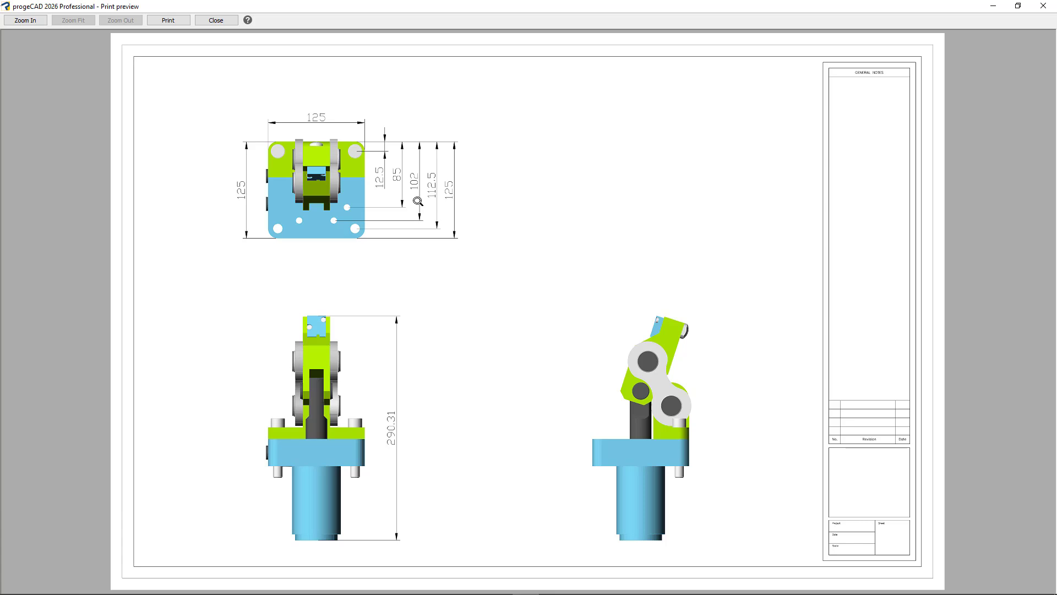
pyautogui.click(228, 21)
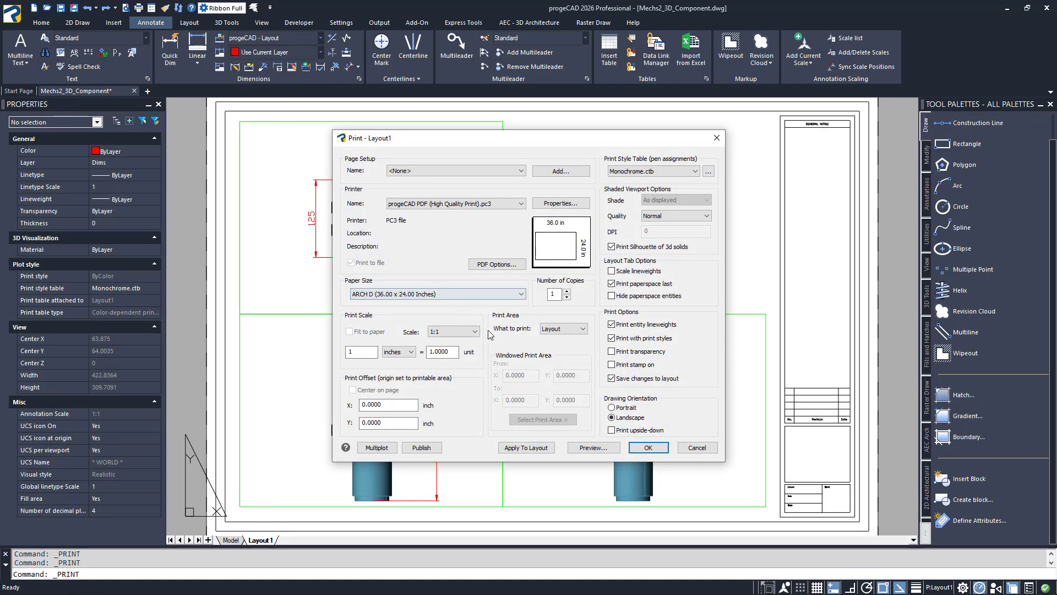
pyautogui.click(640, 450)
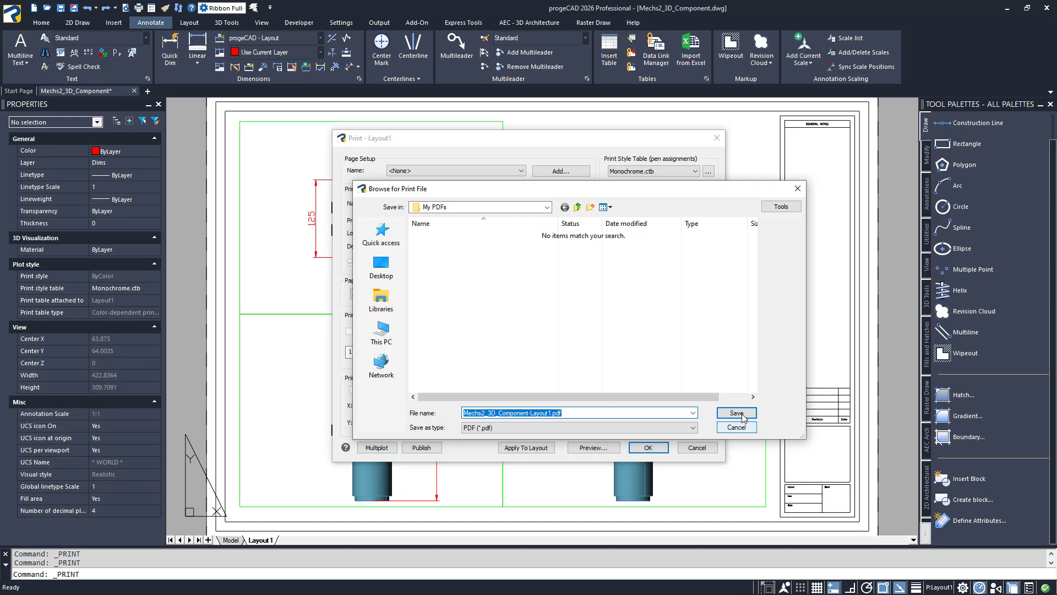
pyautogui.click(743, 415)
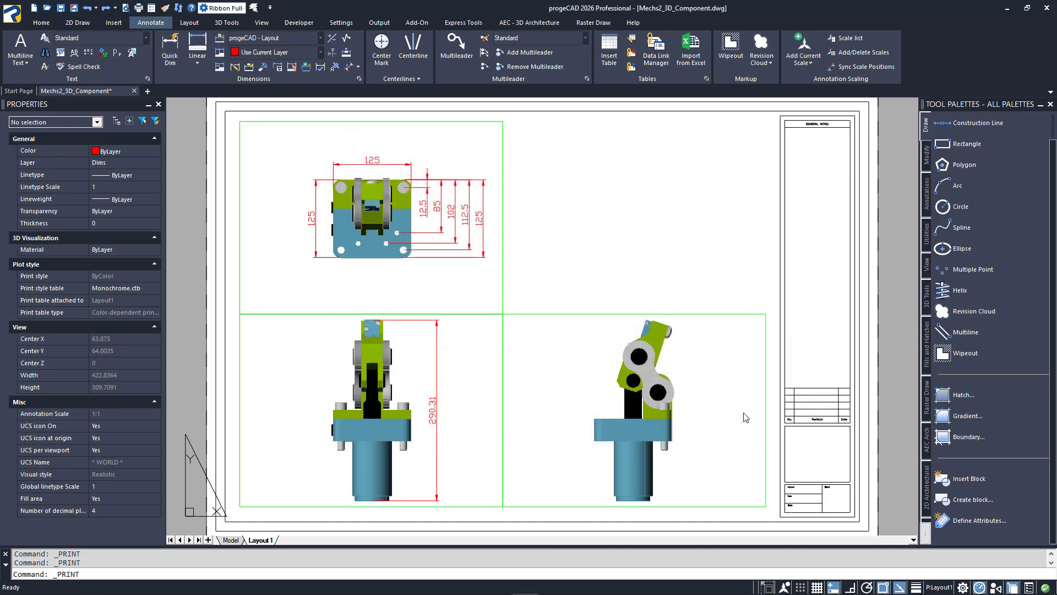